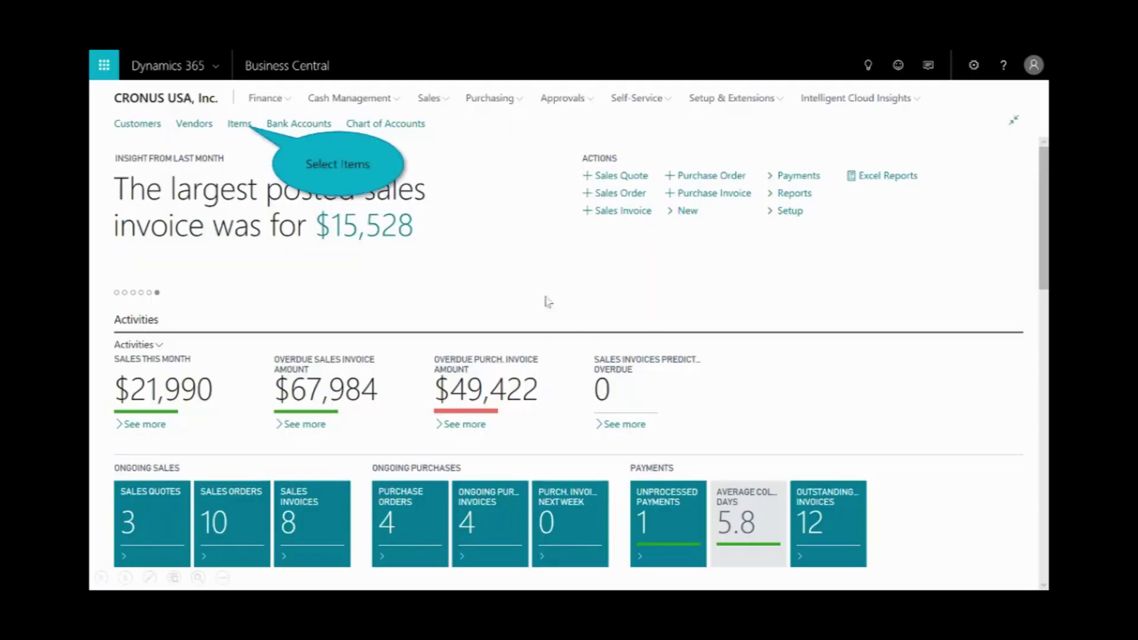
Step: From the Items list, search Tell Me for 'Order Planning'
click(238, 125)
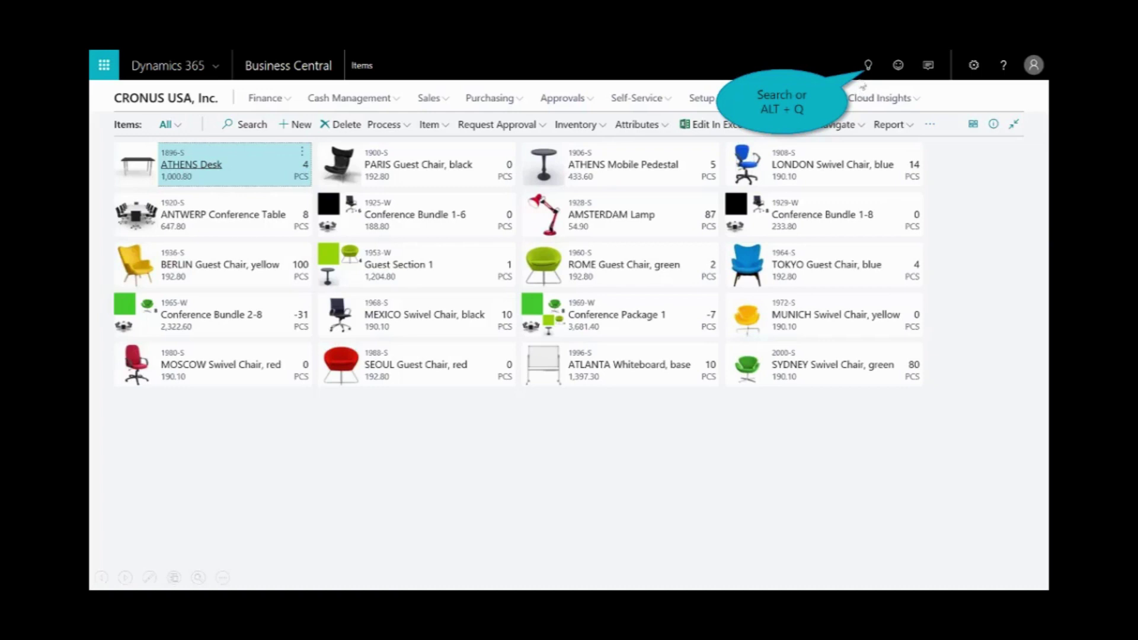
click(867, 66)
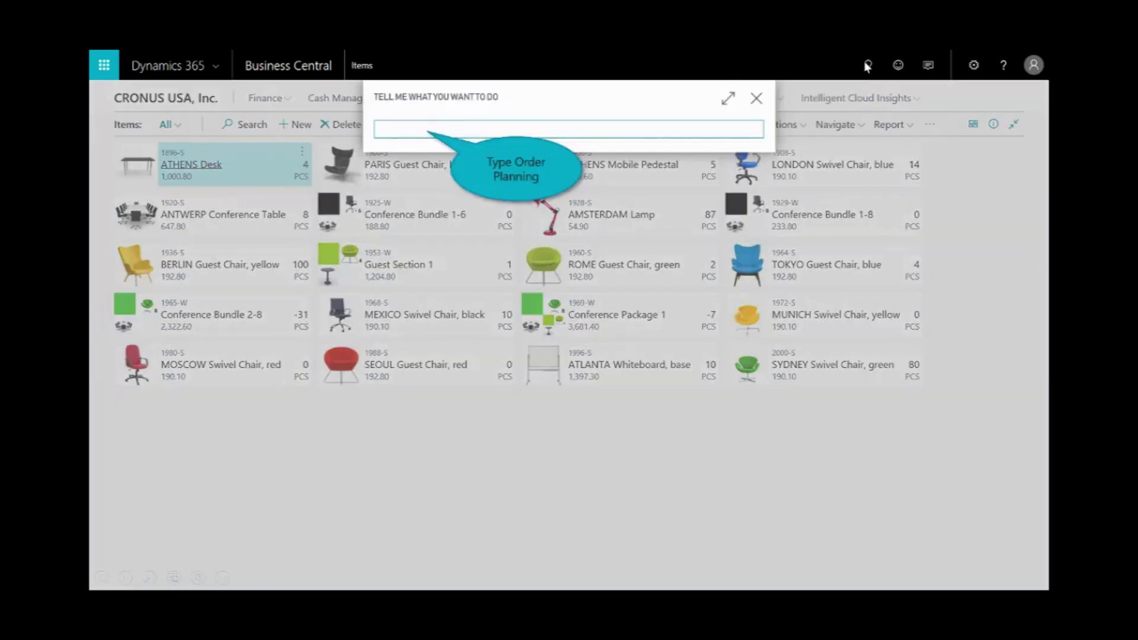
text(Order Planning)
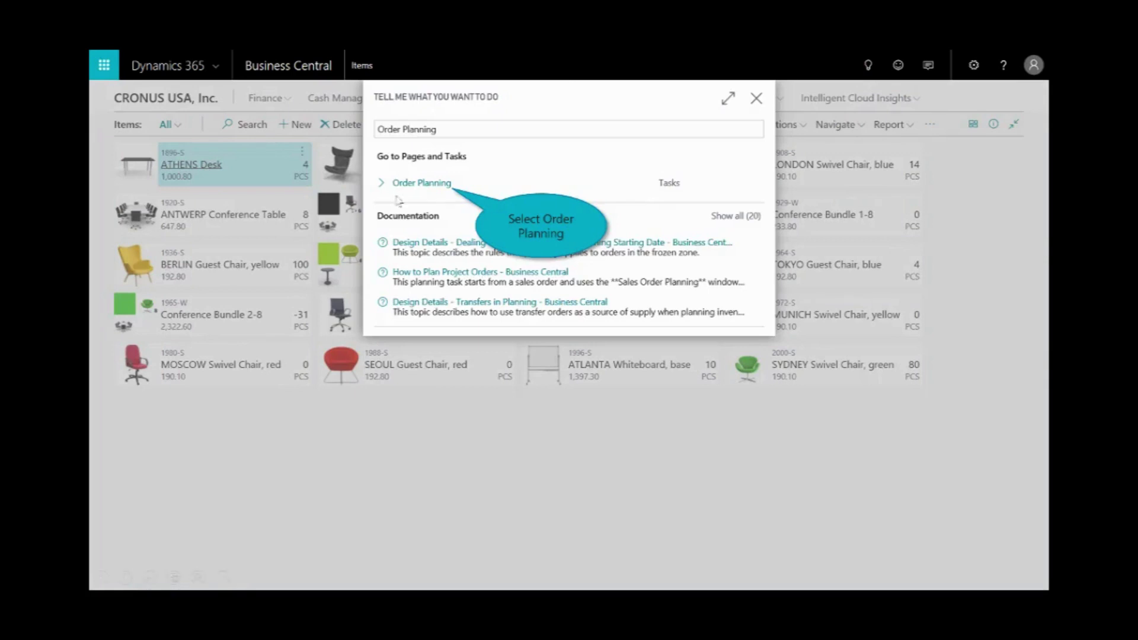
Step: Open Order Planning and view item availability for the ATLANTA Whiteboard demand line
click(436, 189)
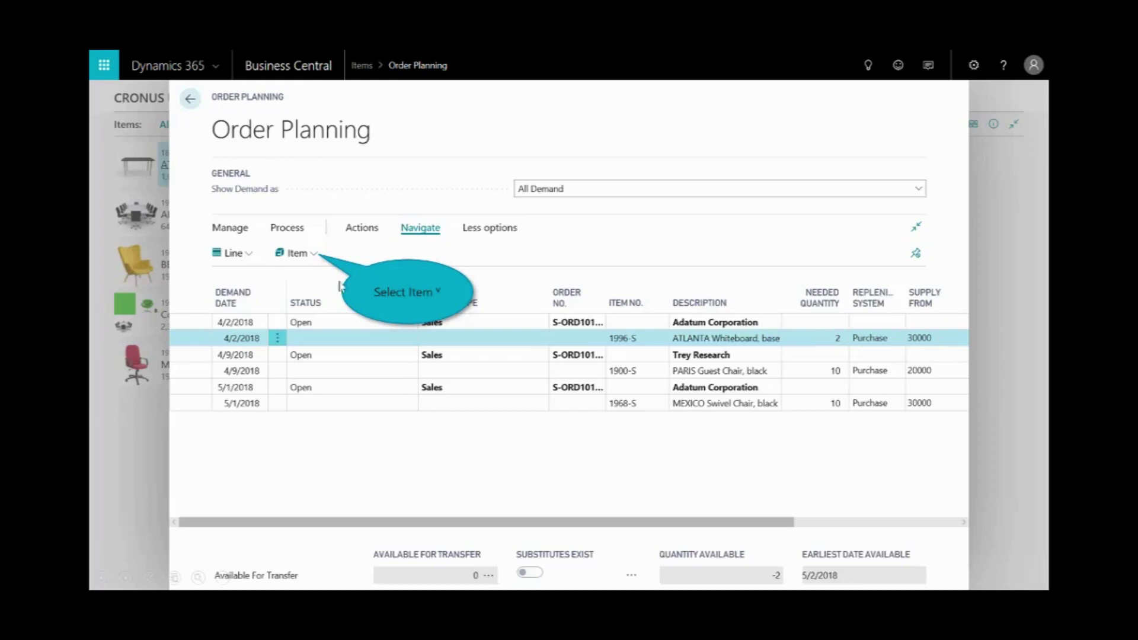
click(307, 255)
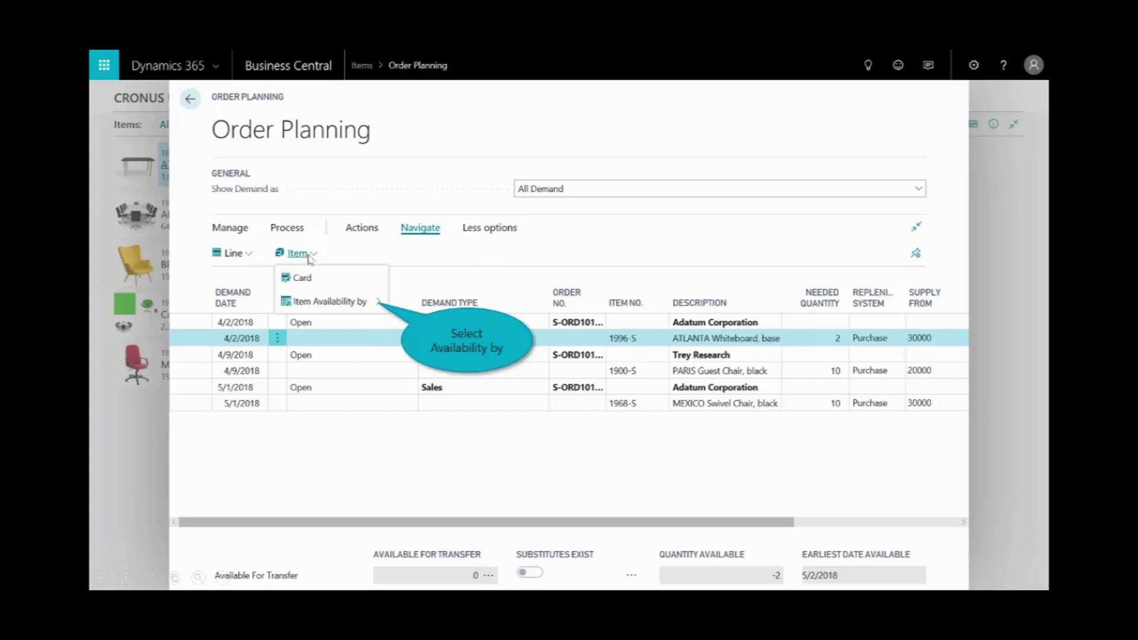
click(340, 303)
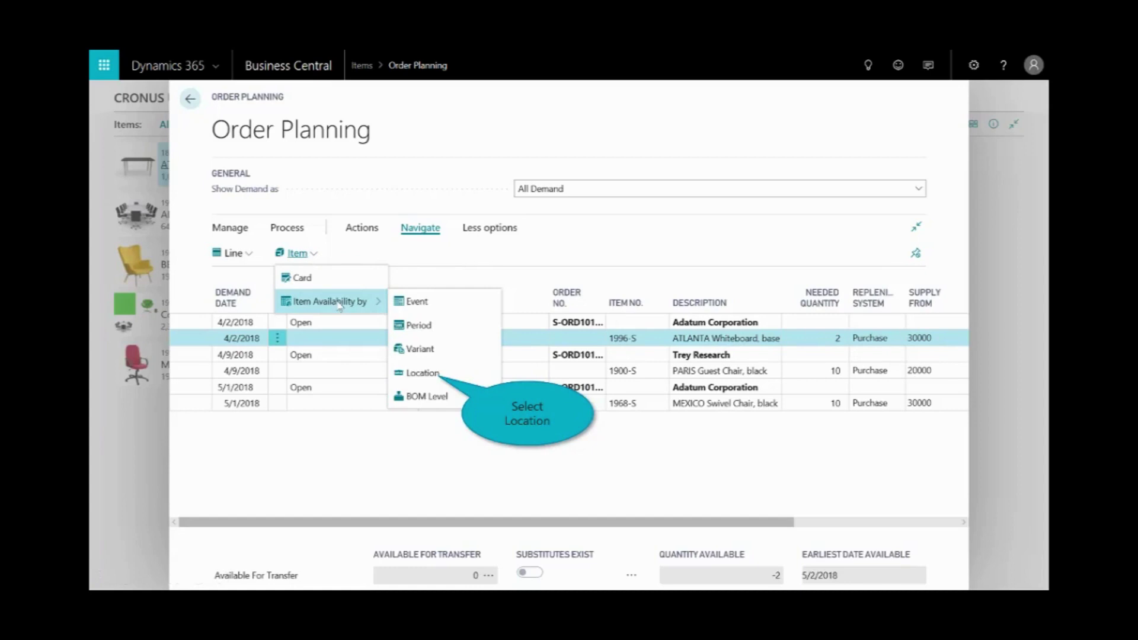
Step: Show ATLANTA Whiteboard availability broken down by location
click(423, 373)
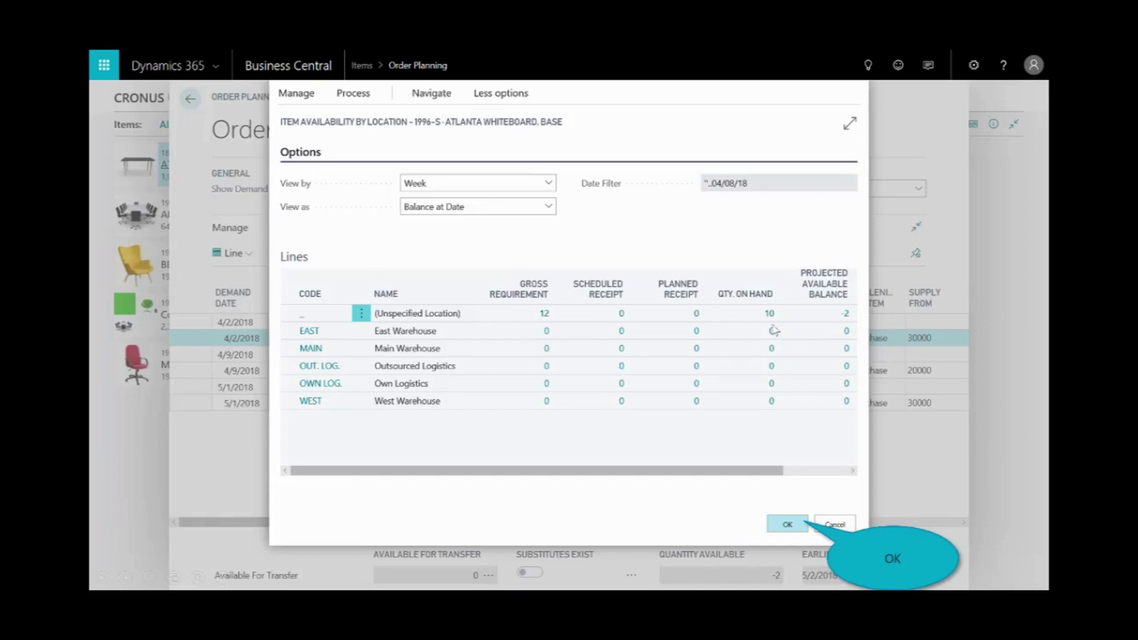
Step: Make a supply order for the ATLANTA Whiteboard demand line in Order Planning
click(780, 528)
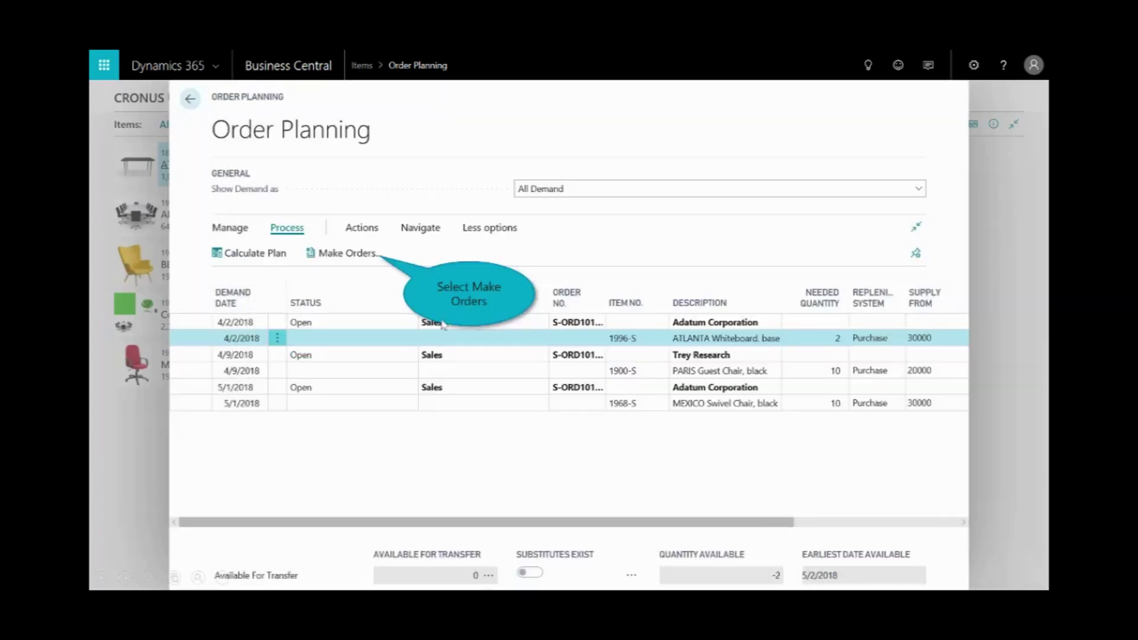
click(365, 263)
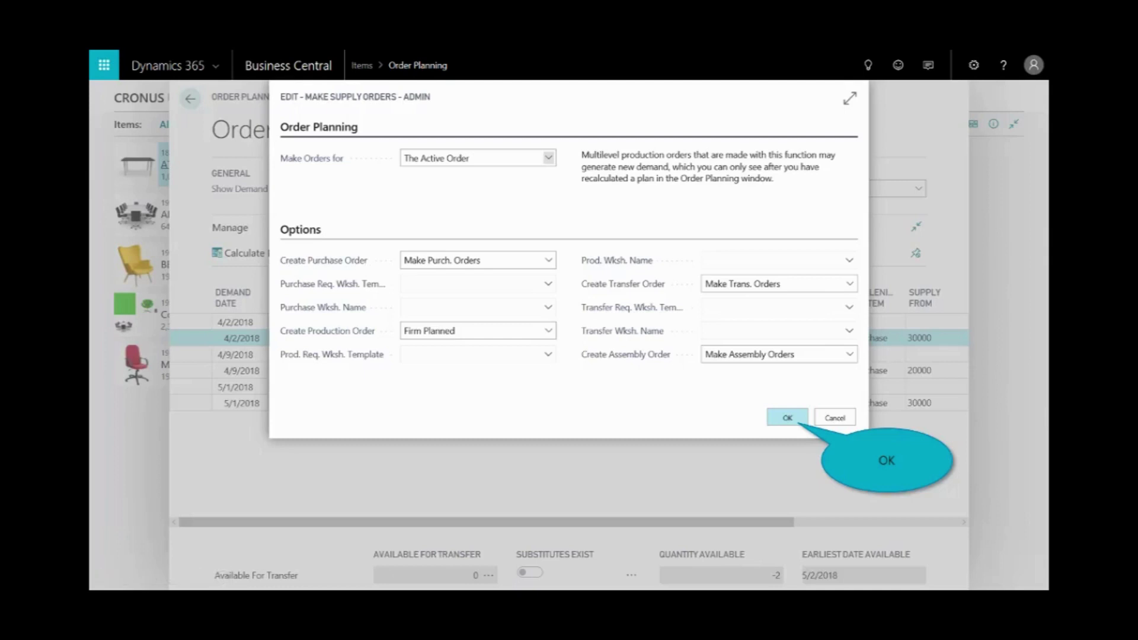
click(797, 422)
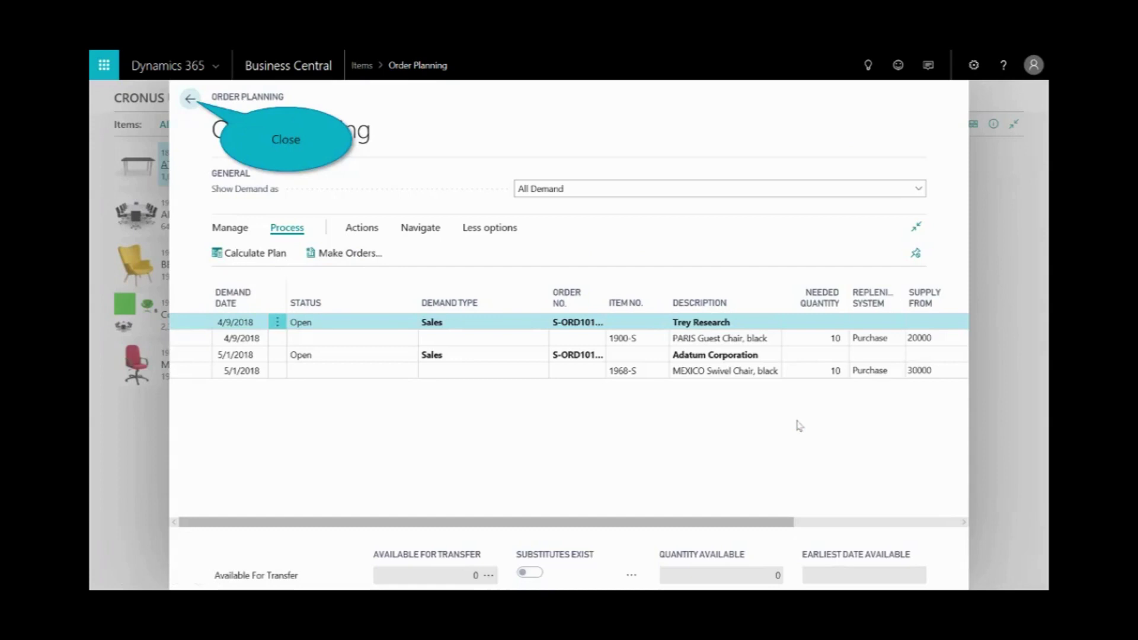
Step: Review the new Graphic Design Institute purchase order for 2 ATLANTA Whiteboards, then close it
click(189, 99)
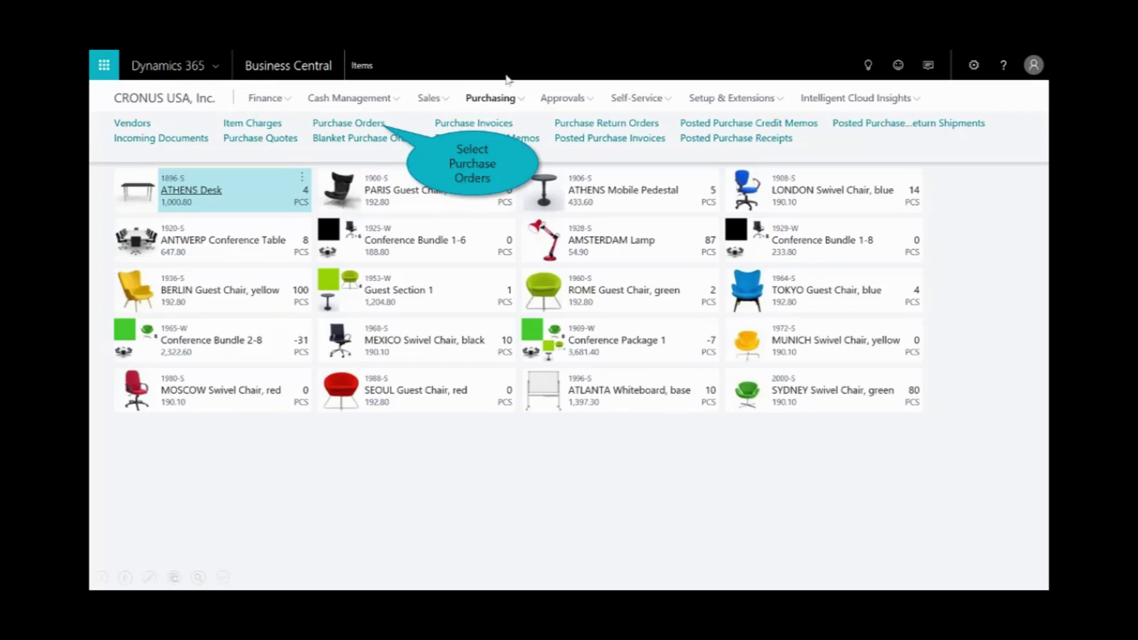
click(372, 124)
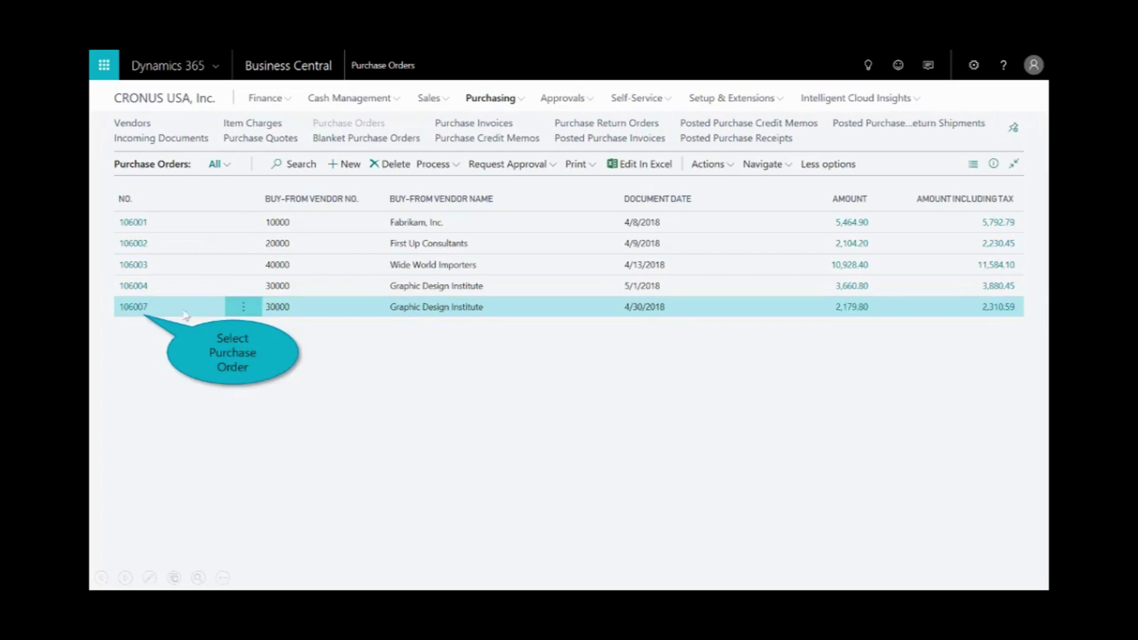
click(132, 309)
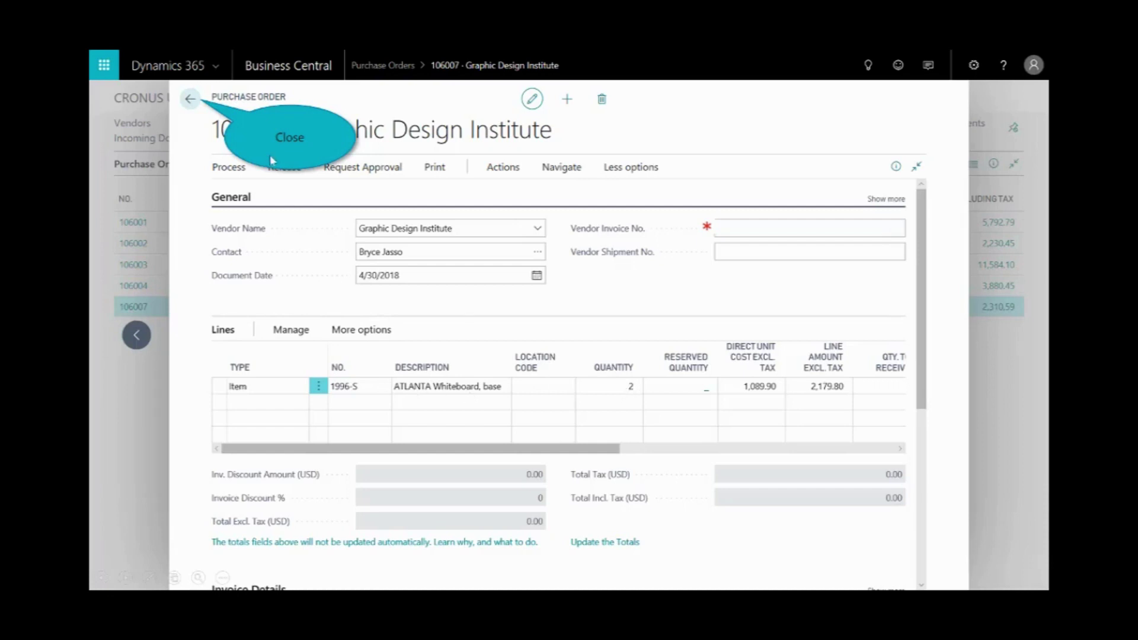
click(194, 100)
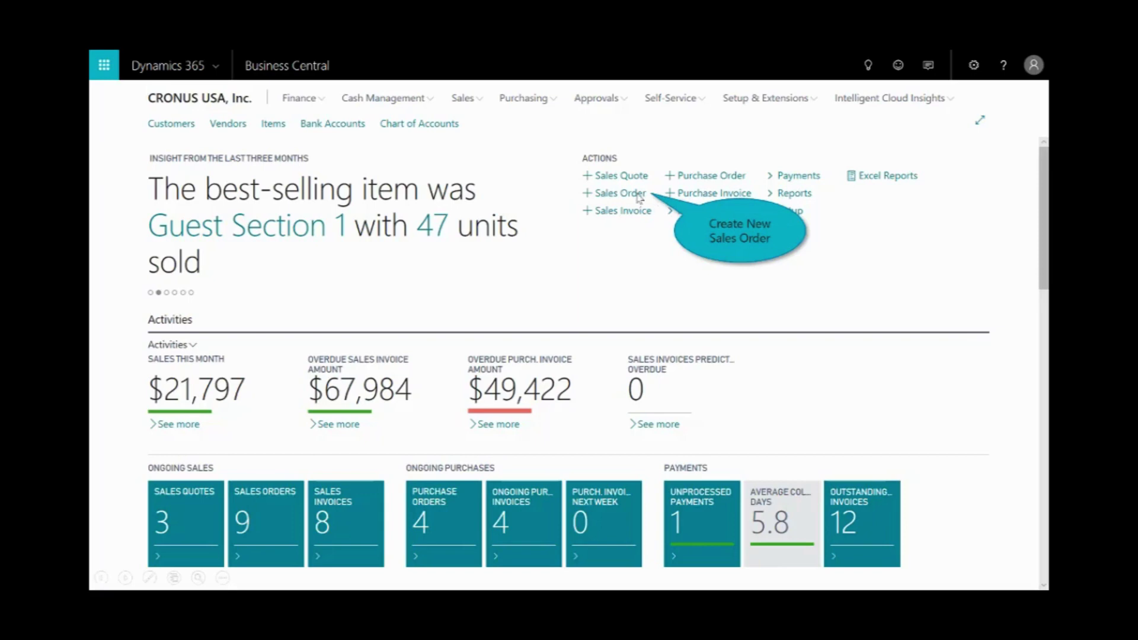
Step: Create an Adatum Corporation sales order for 1 Conference Package 1 (1969-W), accepting the inventory warning
click(639, 198)
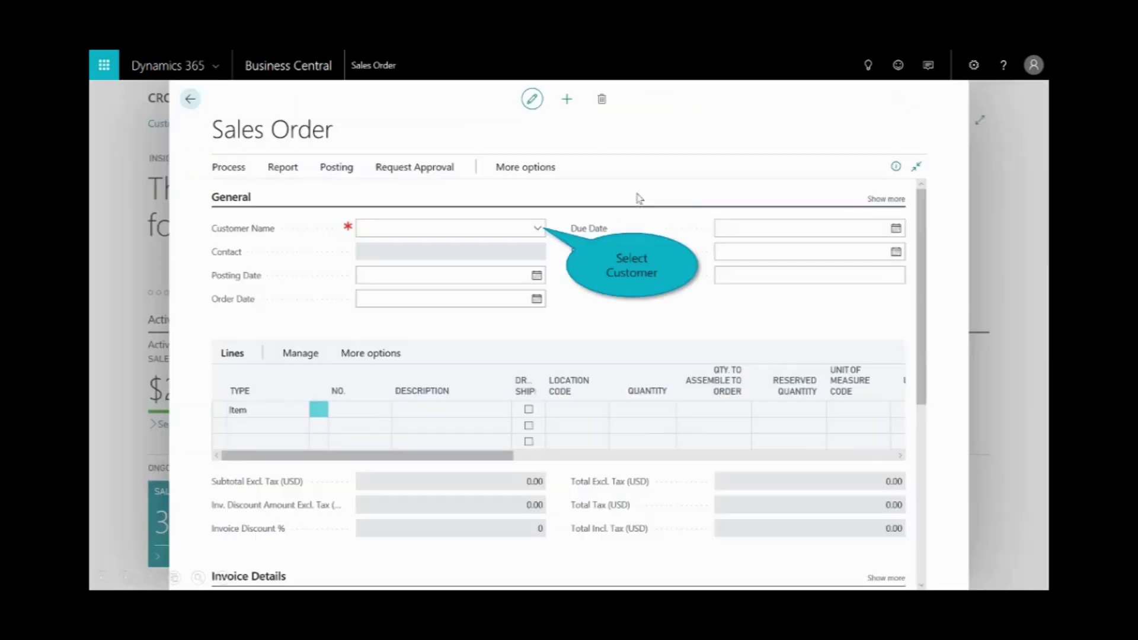
click(537, 229)
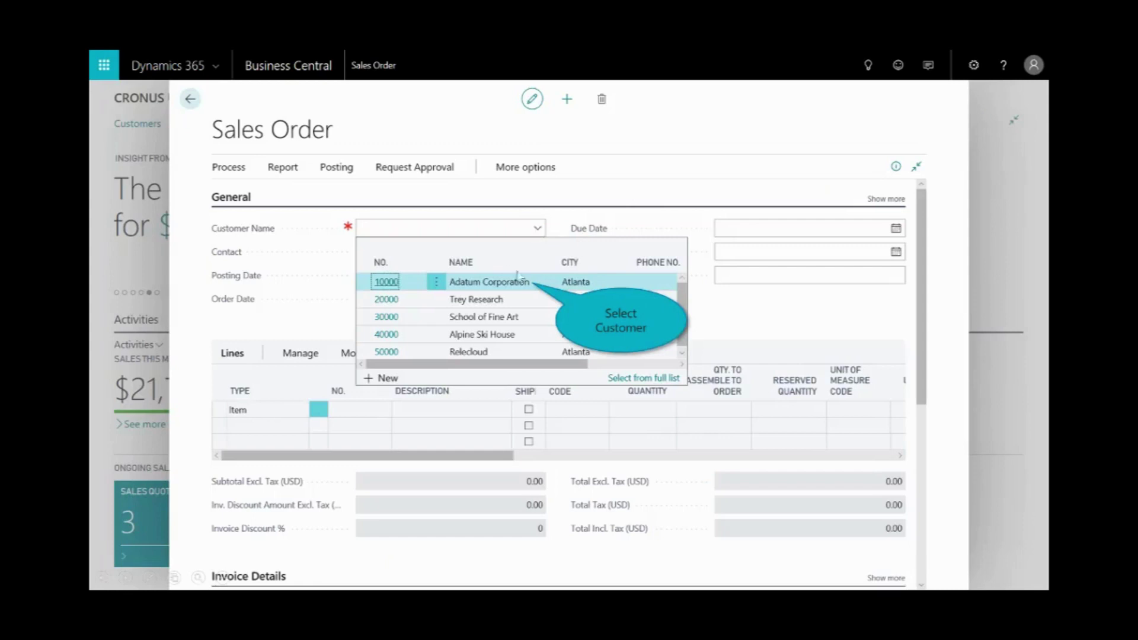
click(526, 283)
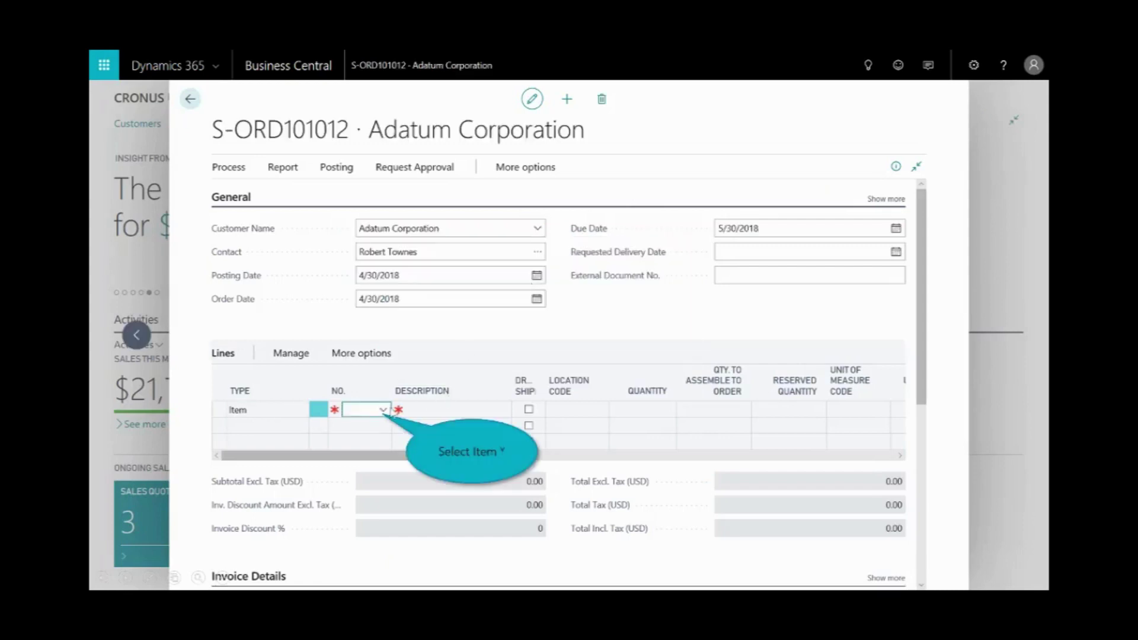
click(381, 410)
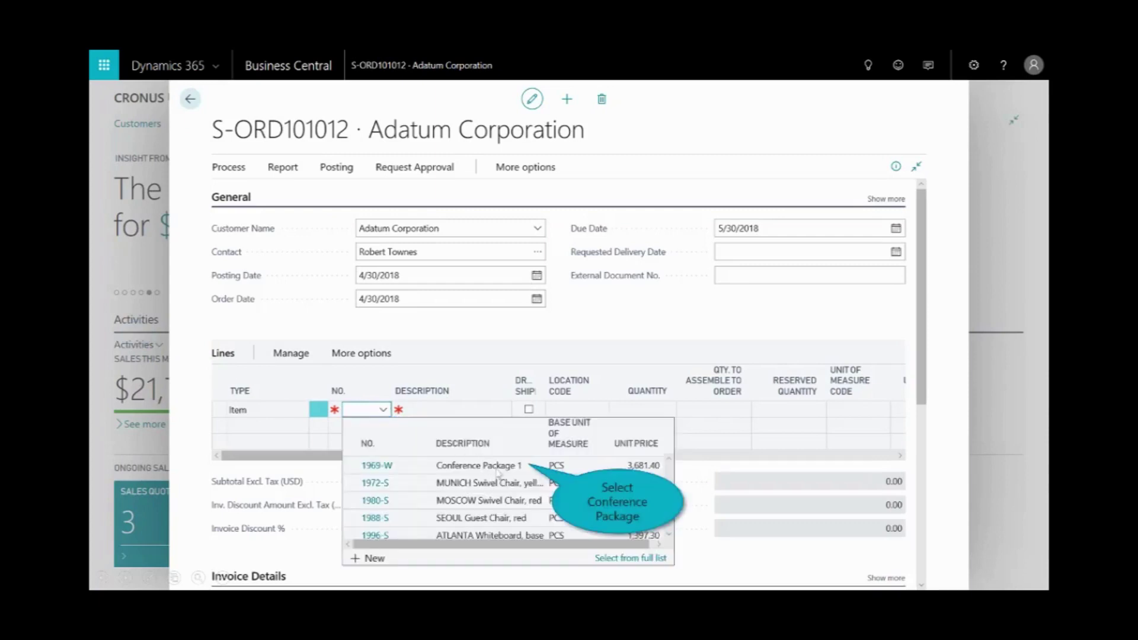
click(490, 467)
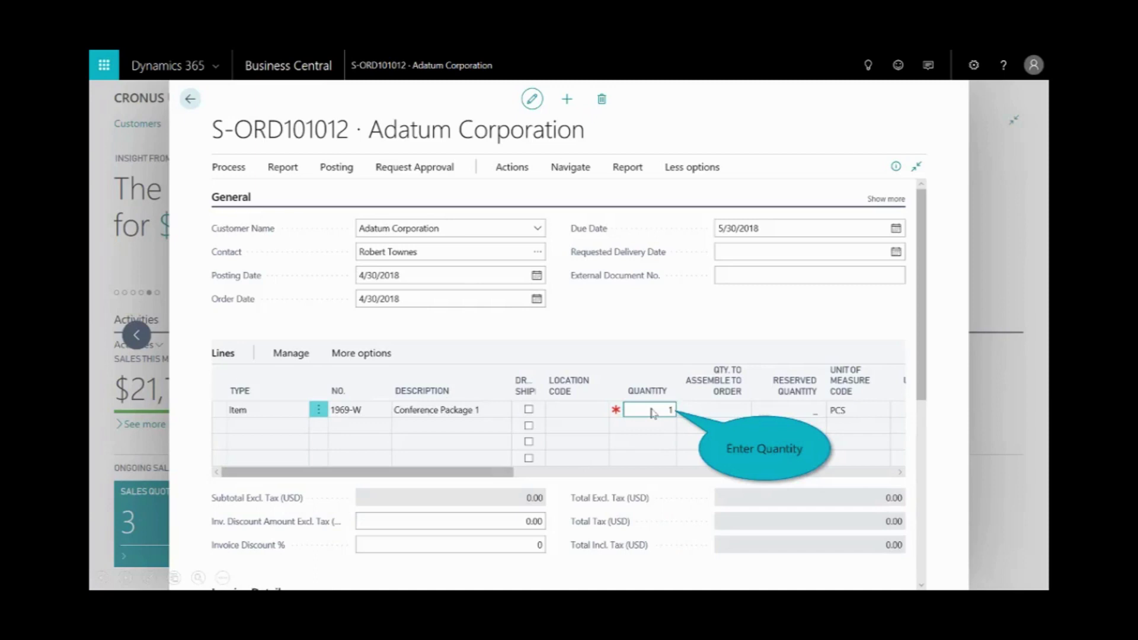
key(Return)
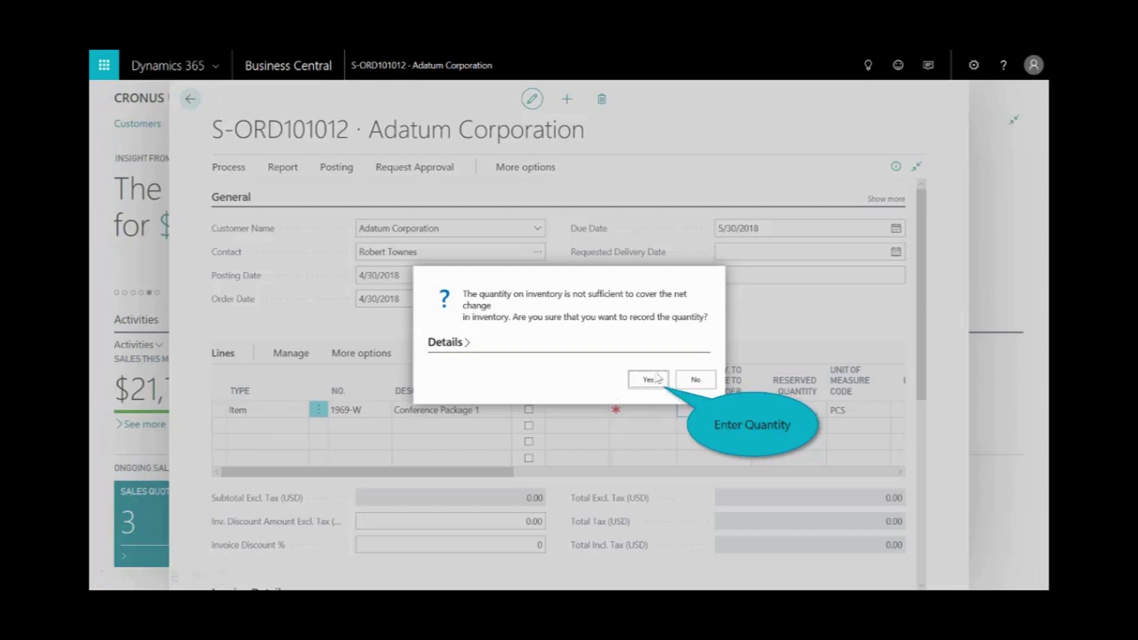
click(650, 380)
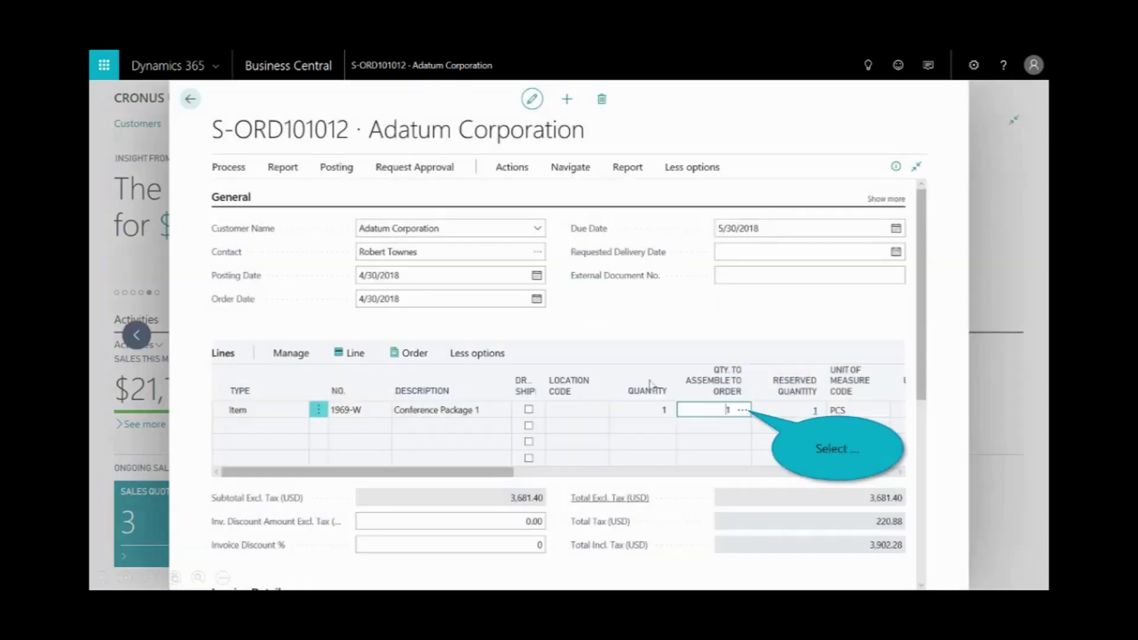
click(742, 410)
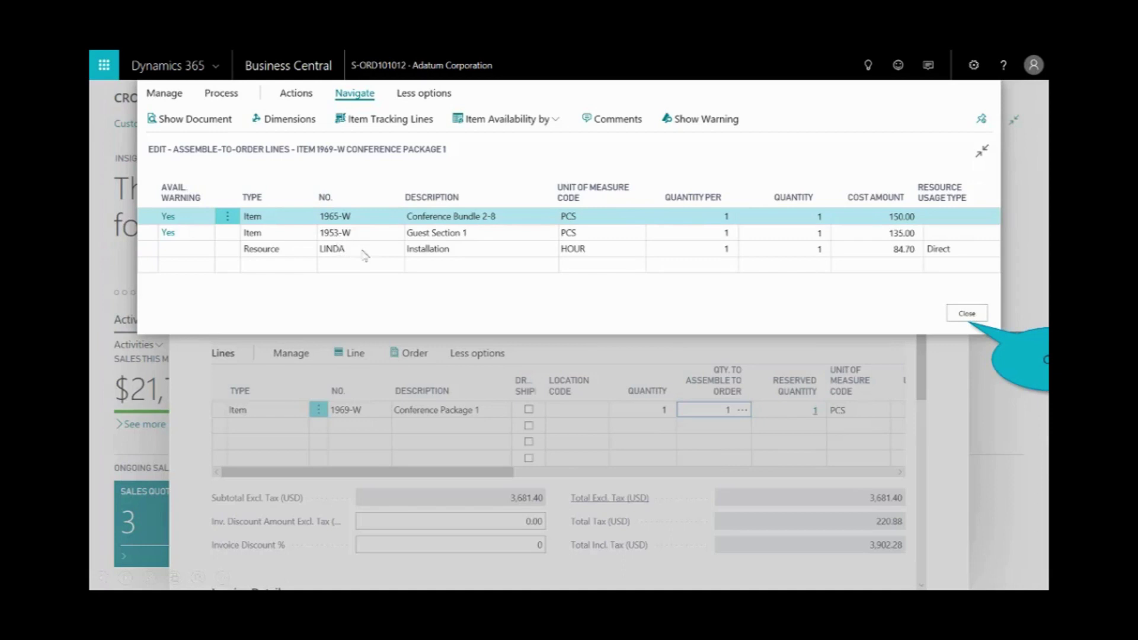
click(964, 315)
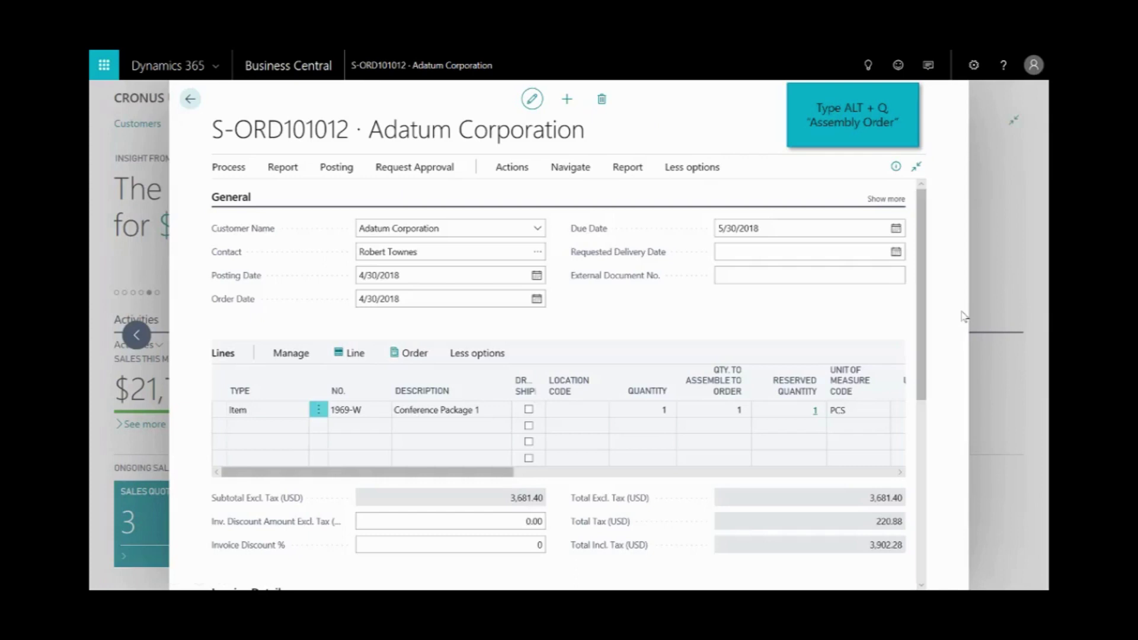
Step: Find 'assembly Orders' and open the assembly orders linked to the Adatum sales order
click(869, 65)
text(assembly Orders)
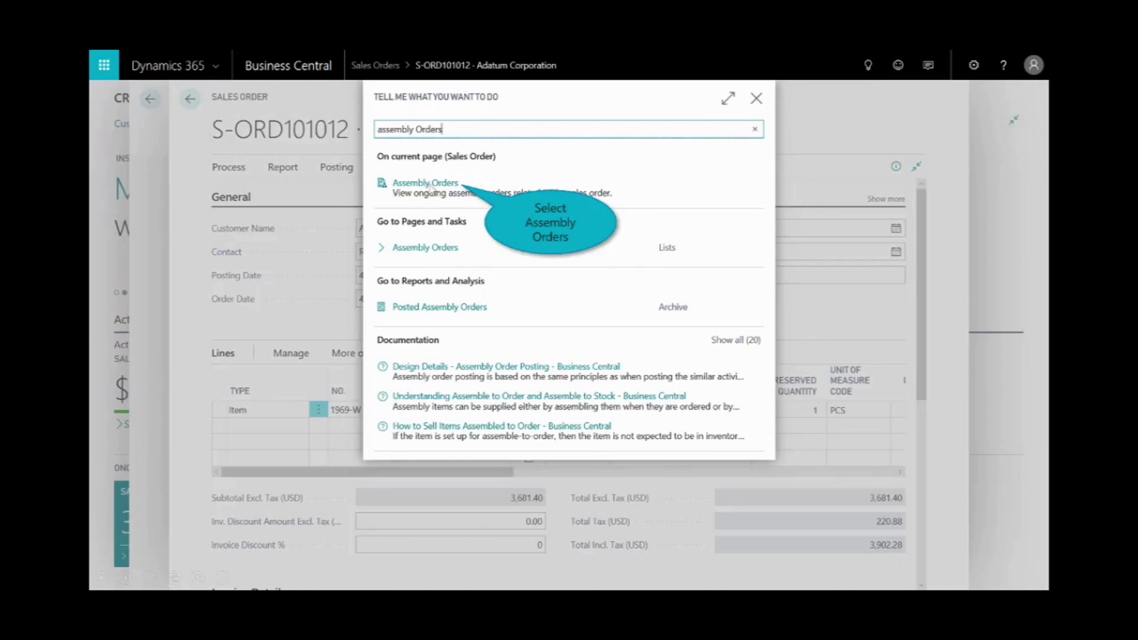
click(425, 183)
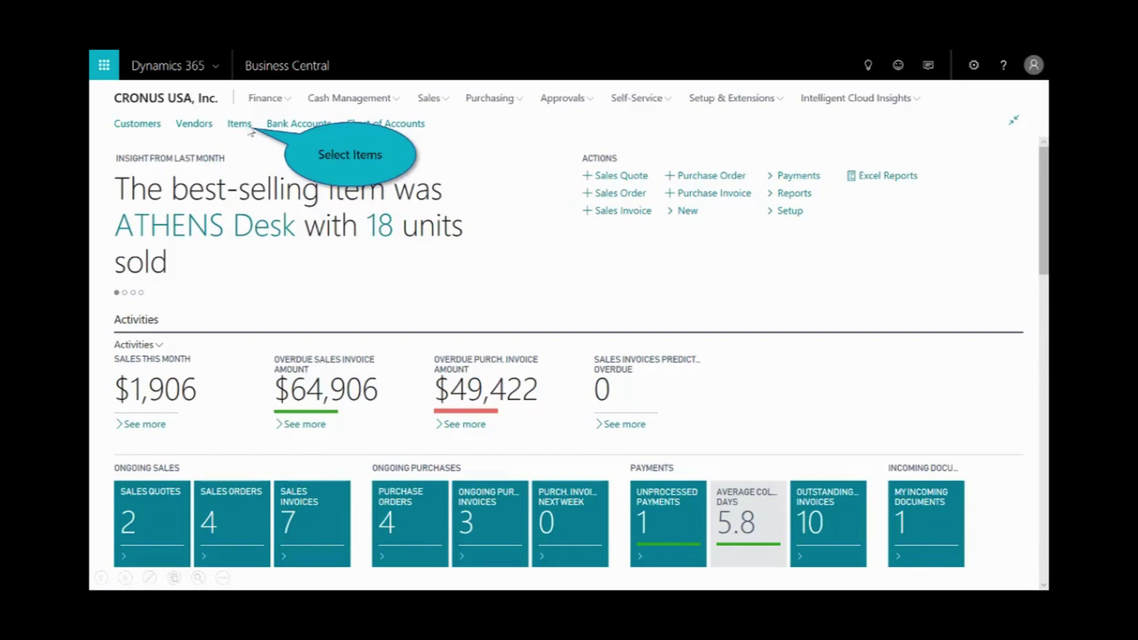
Step: Open the Items list and switch the ATHENS Desk chart to Show Inventory Forecast
click(240, 124)
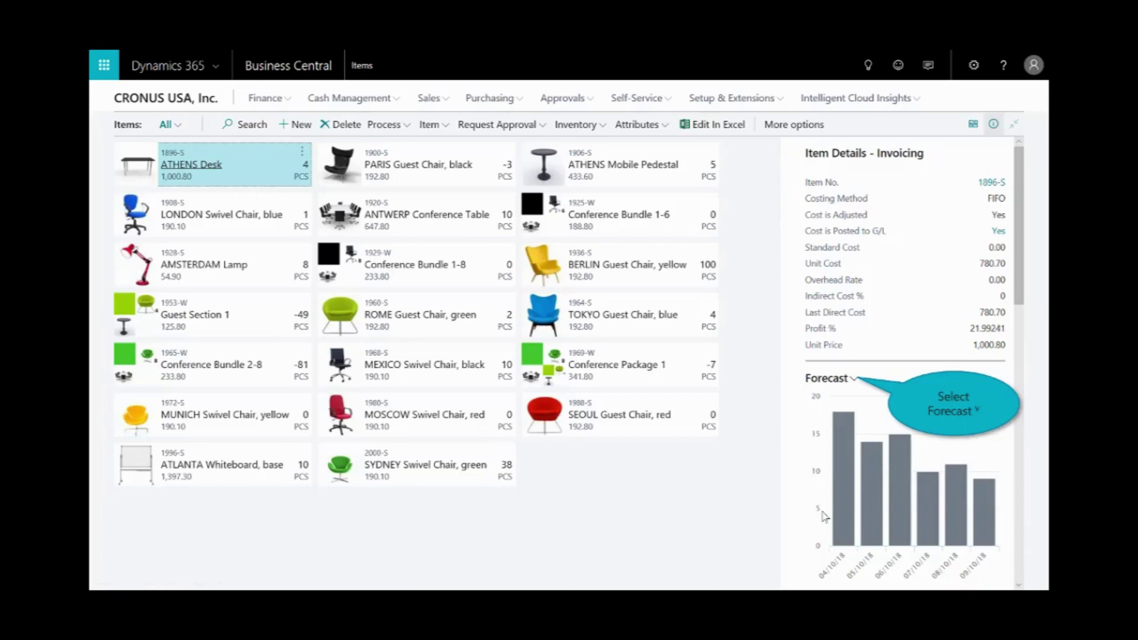
click(855, 380)
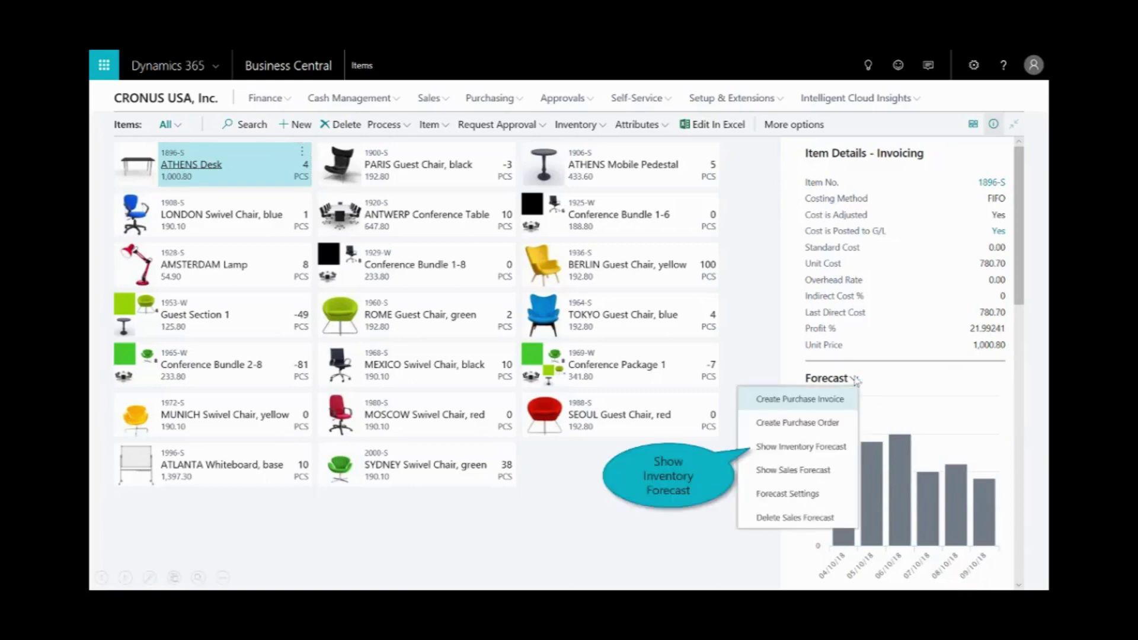
click(792, 448)
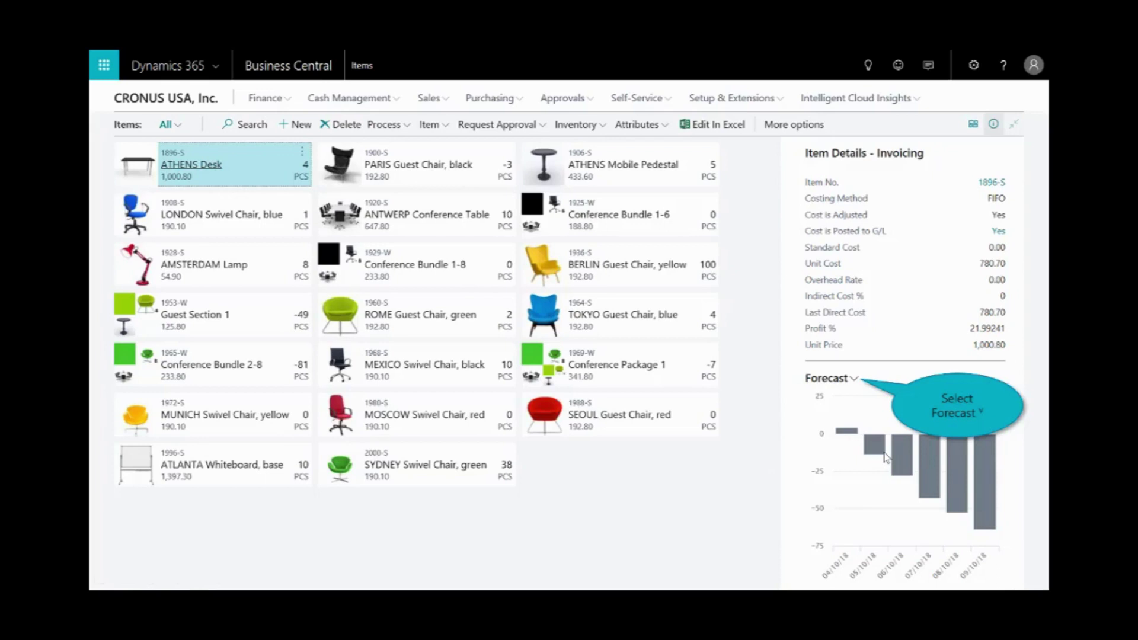
Step: Create a Graphic Design Institute purchase invoice from the forecast and add all out-of-stock items
click(853, 380)
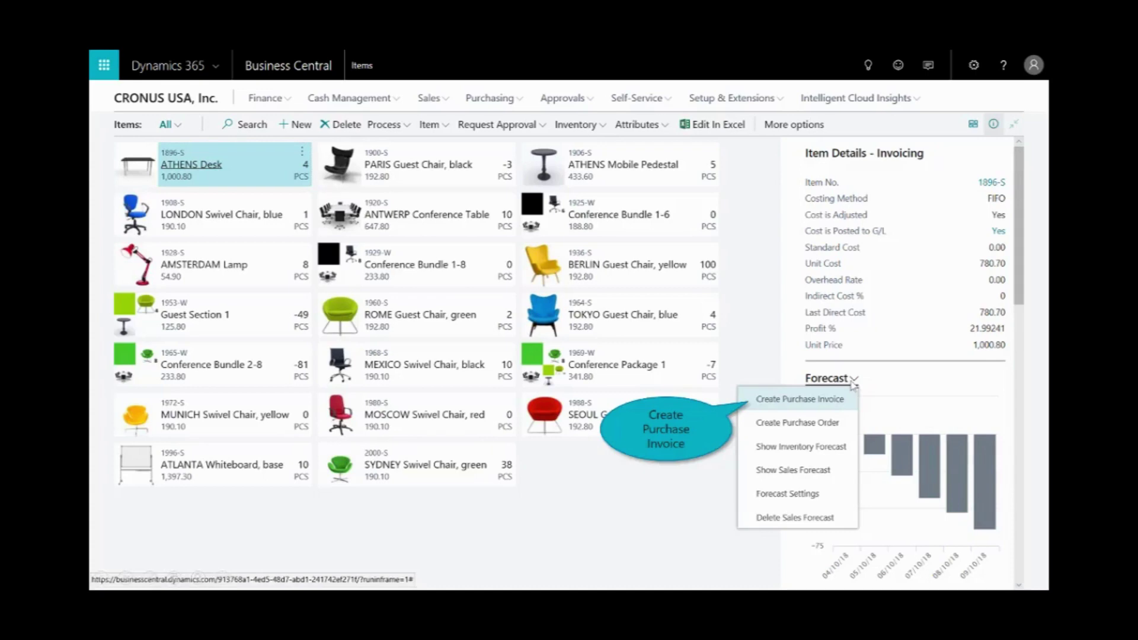
click(779, 400)
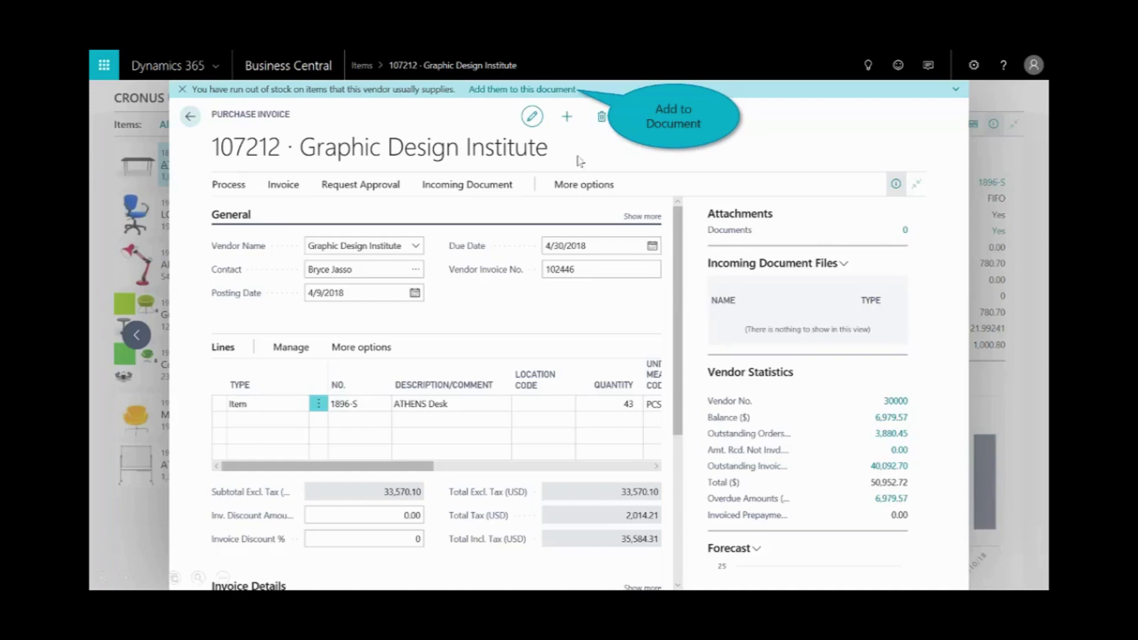
click(535, 89)
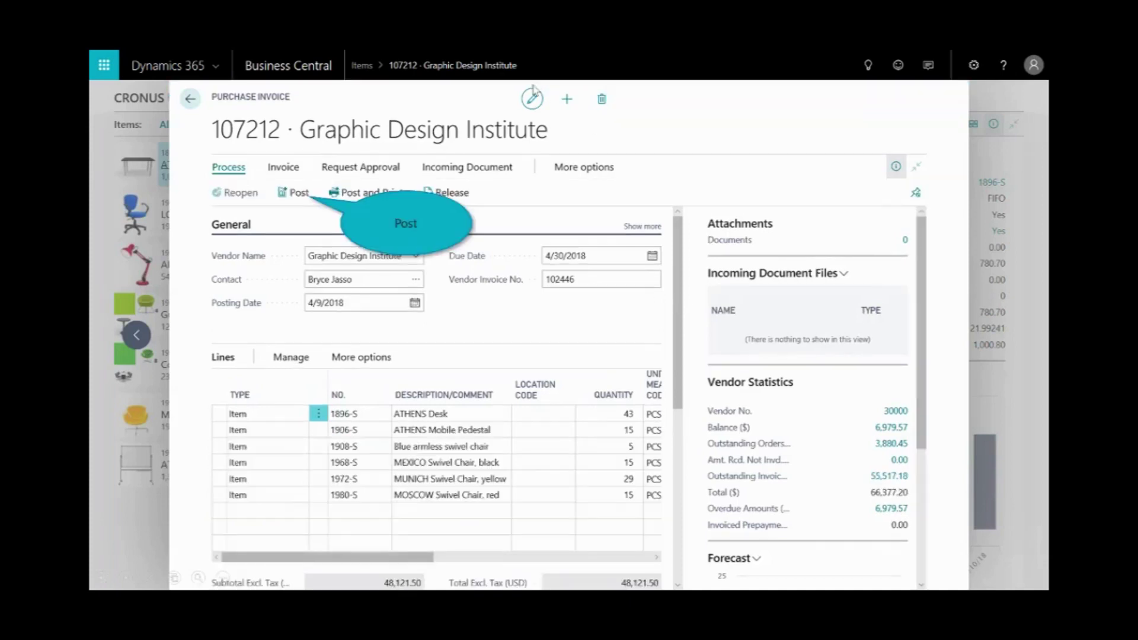